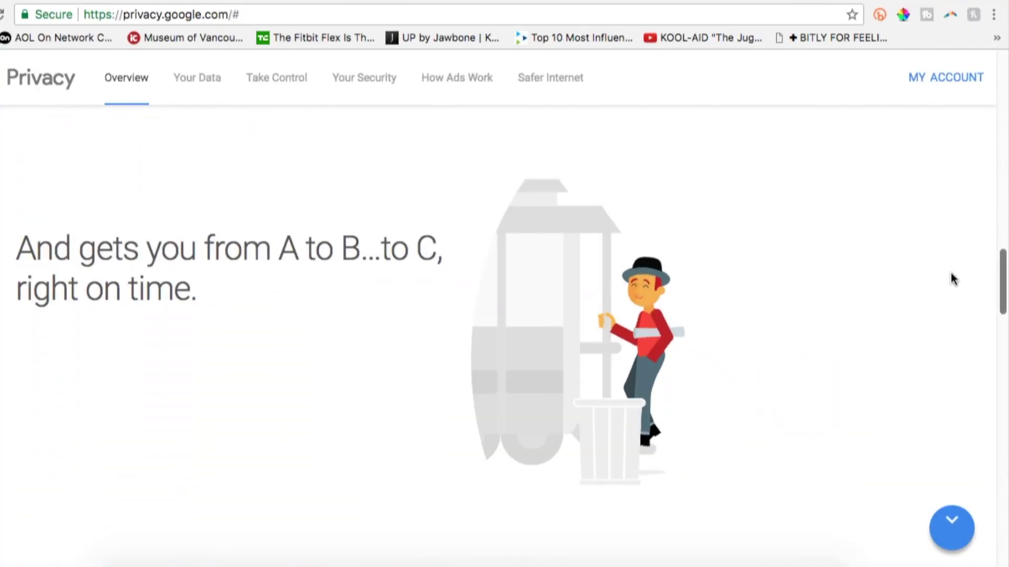
scroll(953, 280, "down", 6)
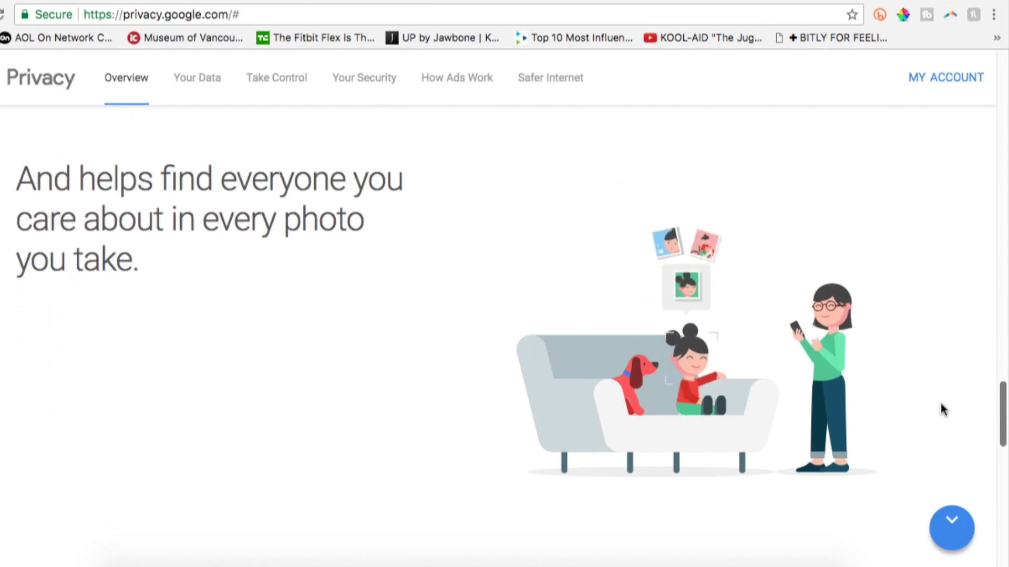
- Browse the Google Privacy overview and the Your Data page, then go to the Google Account home page
scroll(946, 405, "up", 3)
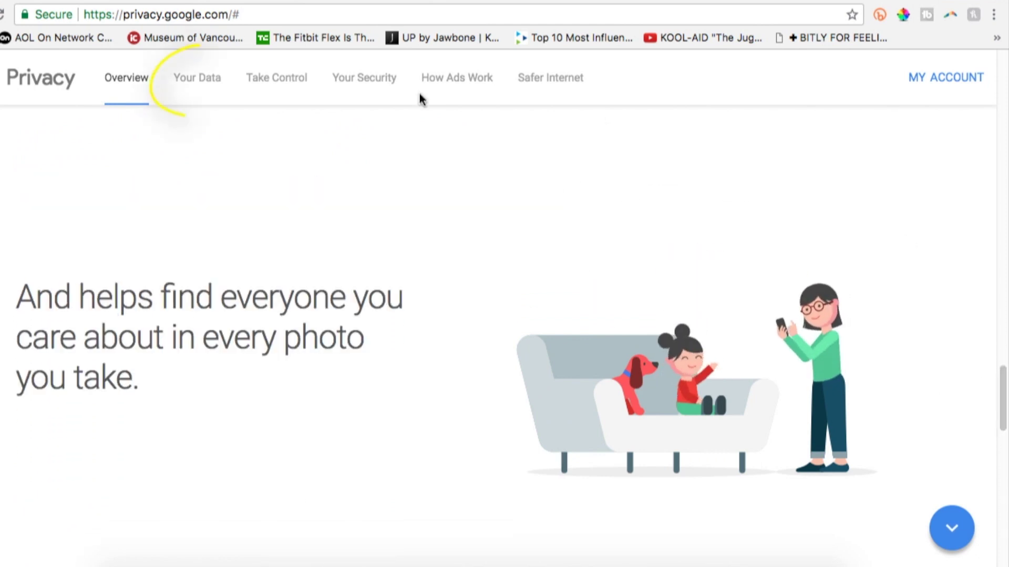
left_click(211, 84)
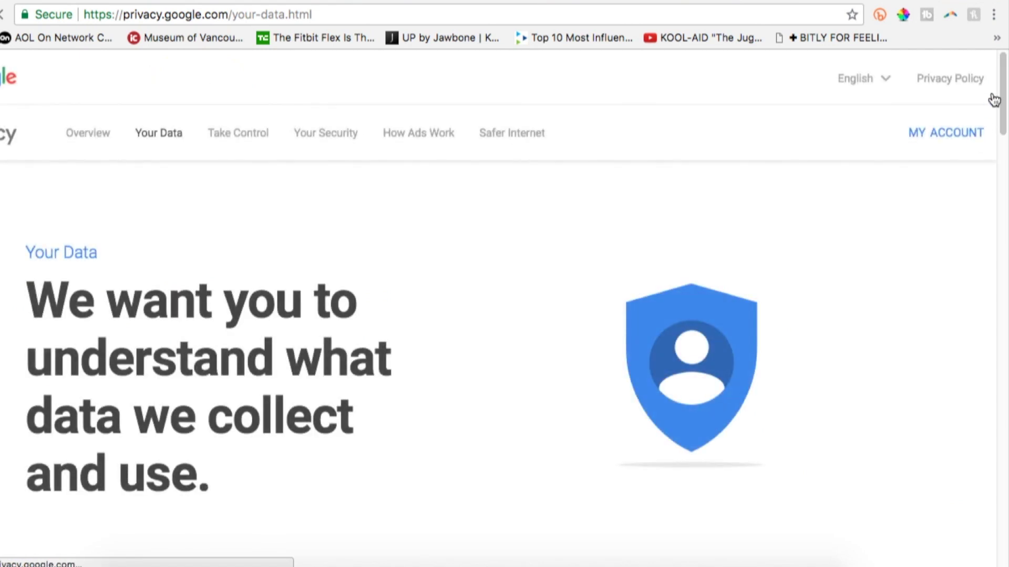
scroll(995, 99, "down", 15)
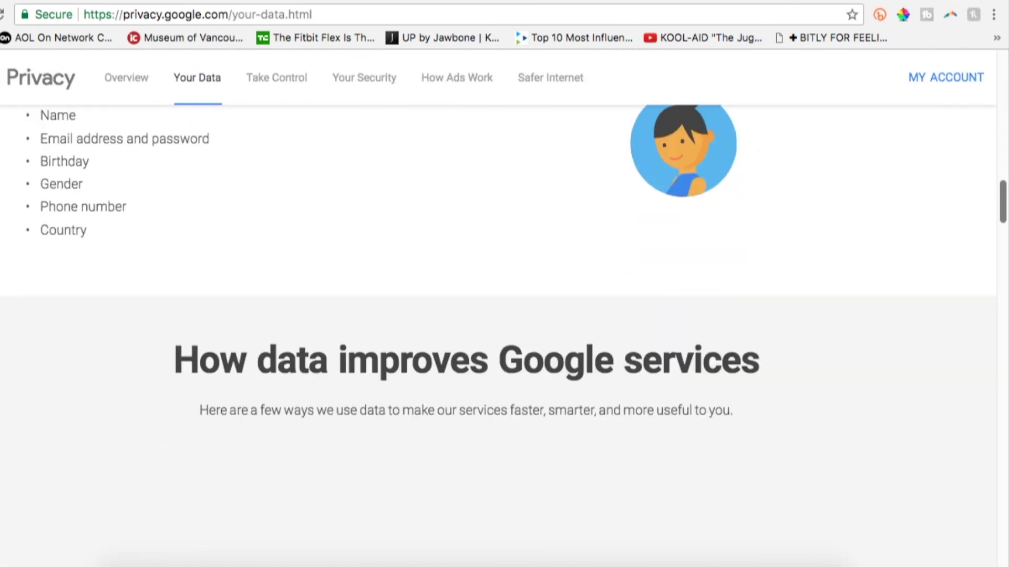
scroll(504, 336, "down", 20)
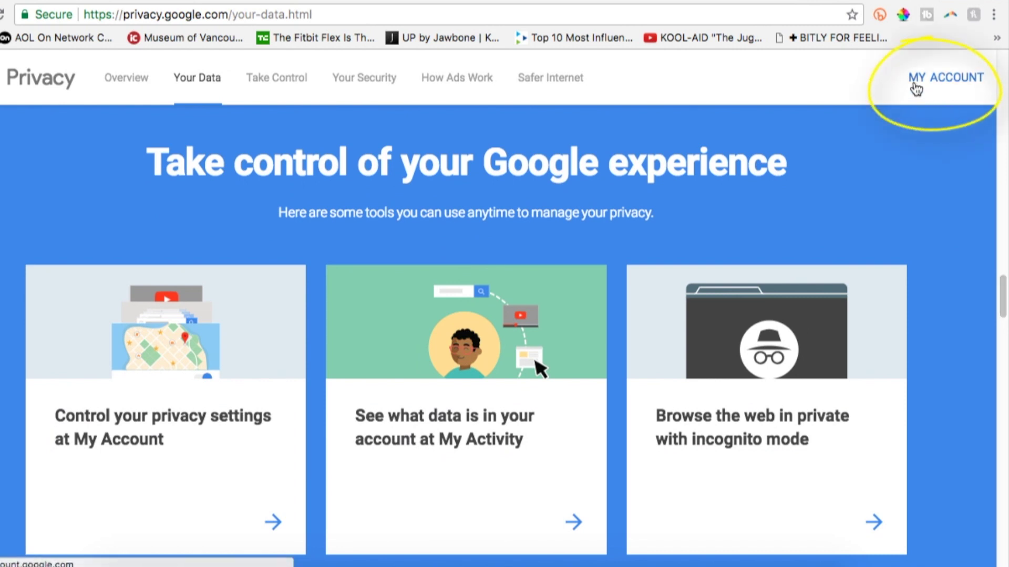
left_click(959, 84)
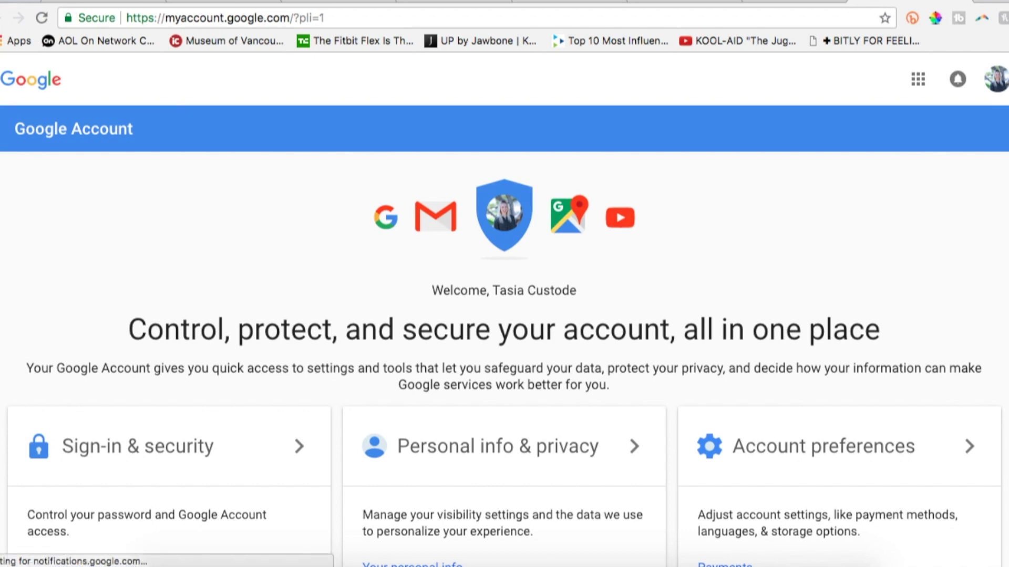
scroll(505, 315, "down", 5)
scroll(504, 316, "down", 3)
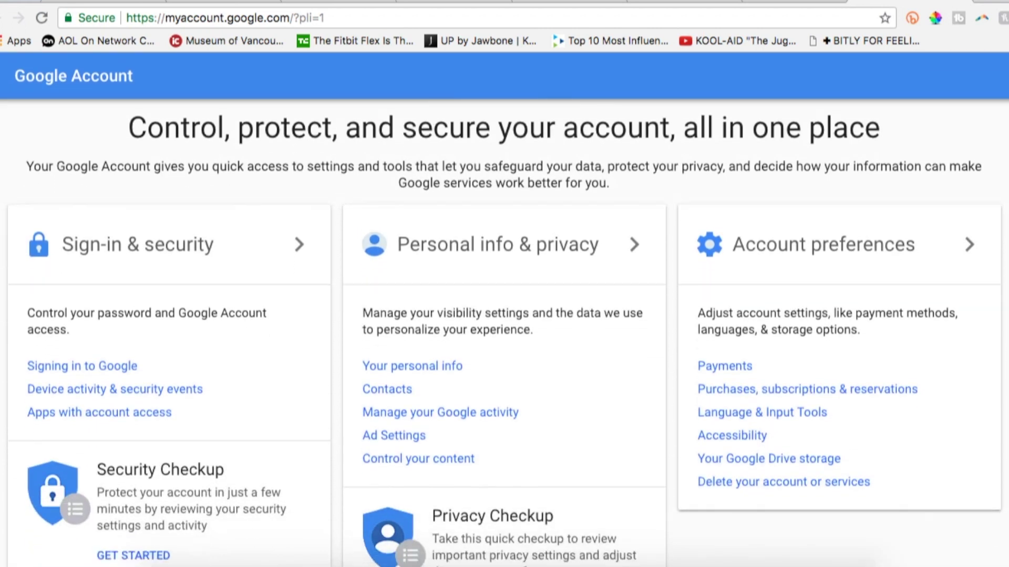
scroll(504, 331, "down", 1)
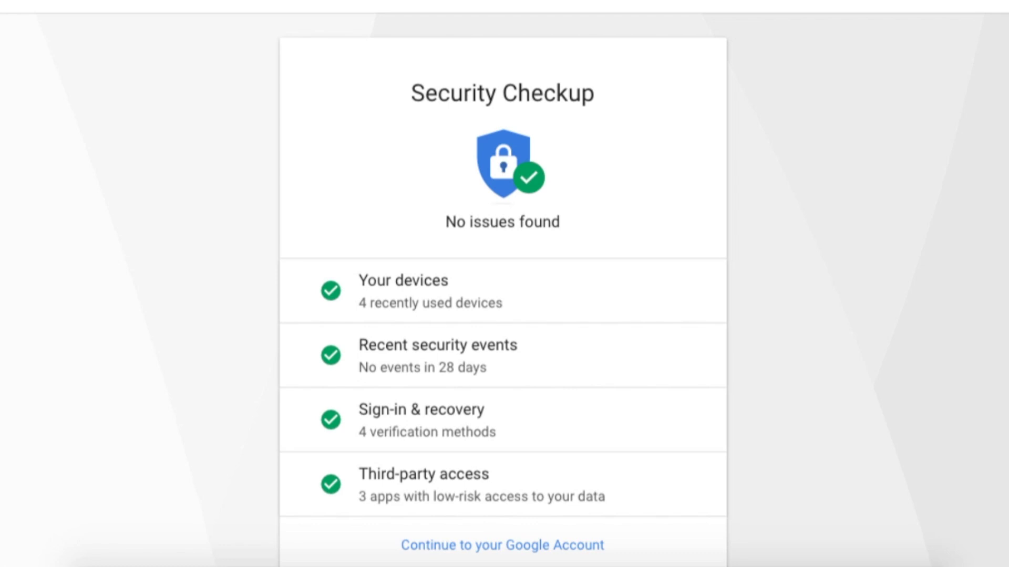
- Expand Third-party access in Security Checkup and review the IFTTT, Lumin PDF and TubeBuddy apps
scroll(504, 290, "down", 1)
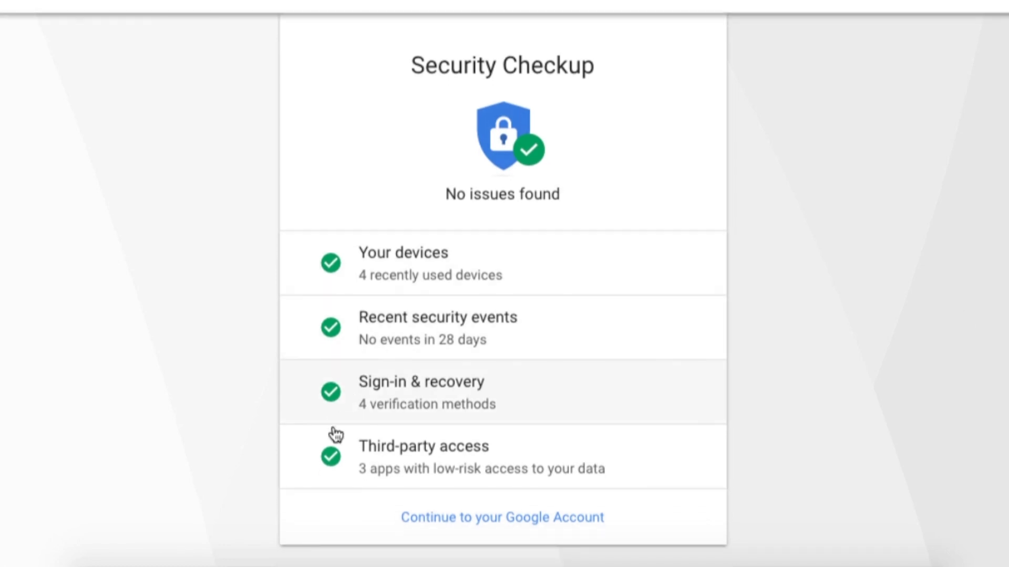
left_click(634, 455)
scroll(504, 290, "down", 2)
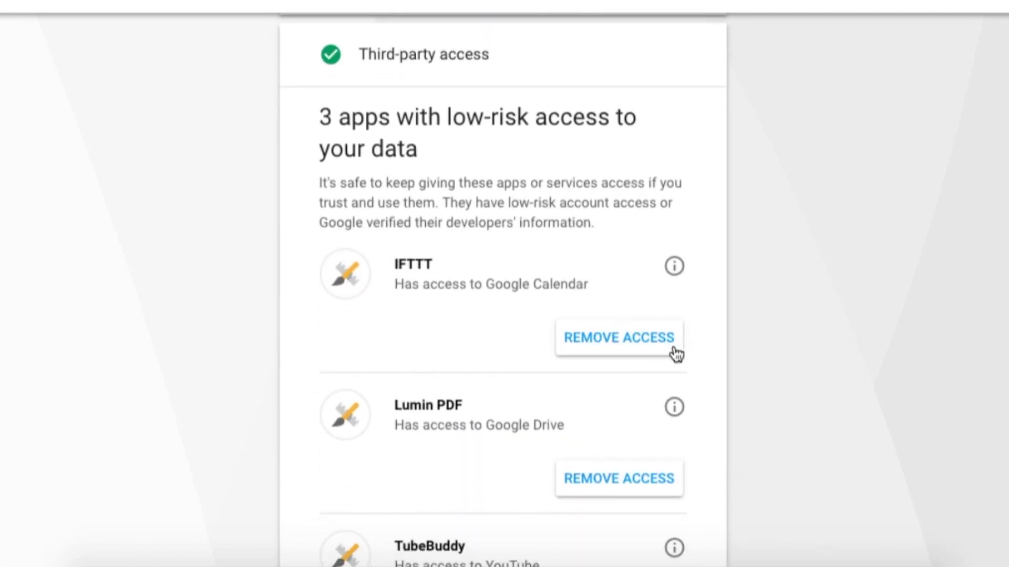
scroll(619, 461, "down", 4)
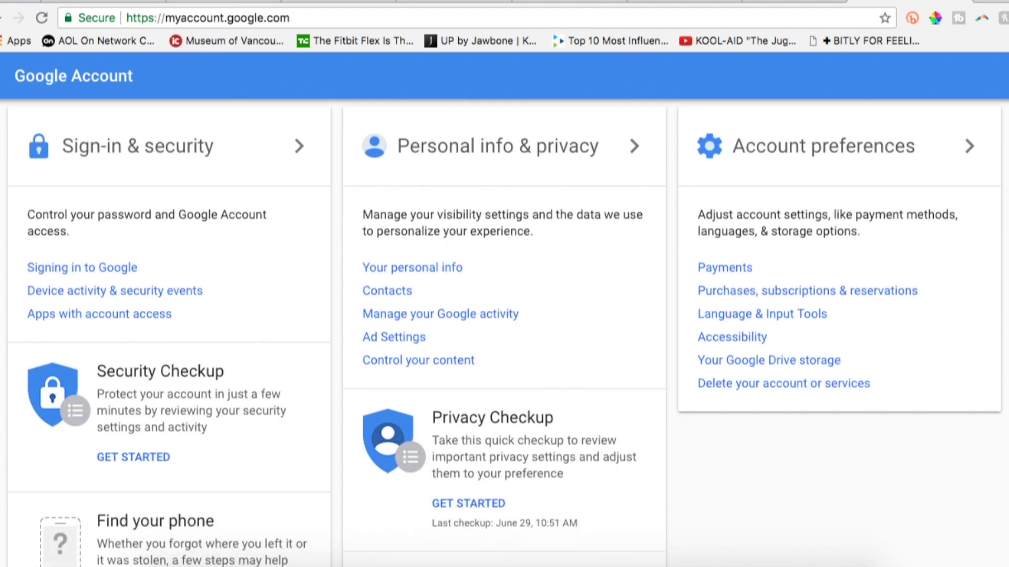
- Open Apps with account access and scroll down to the Saved passwords card
left_click(148, 315)
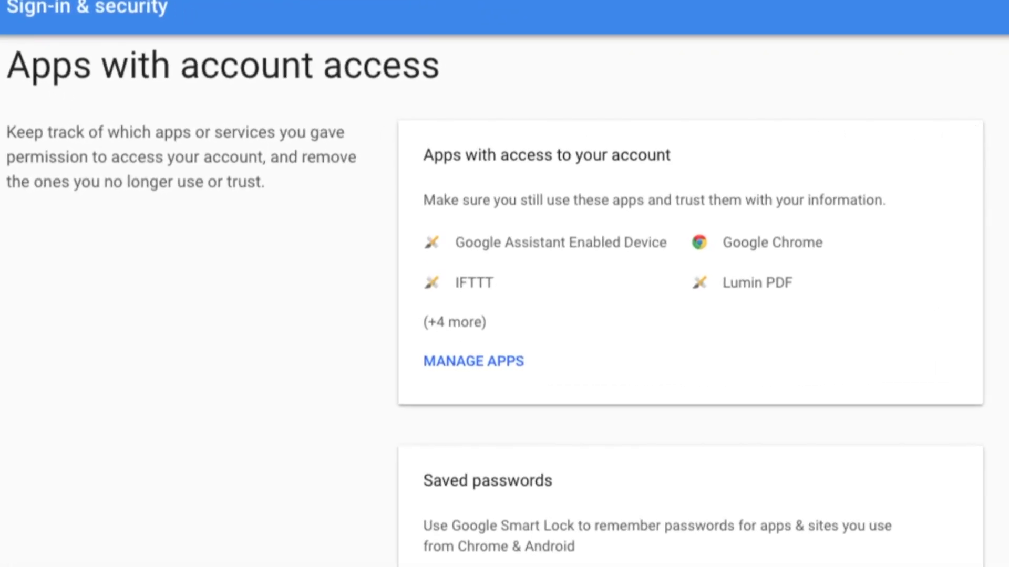
scroll(504, 294, "down", 4)
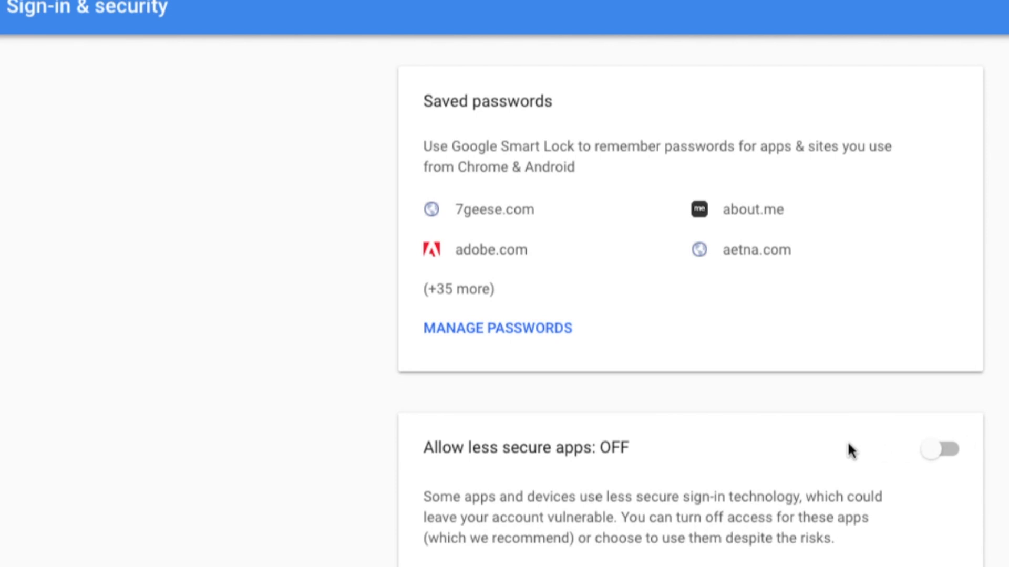
- Go through Password Manager's Saved passwords and Never saved lists
left_click(558, 334)
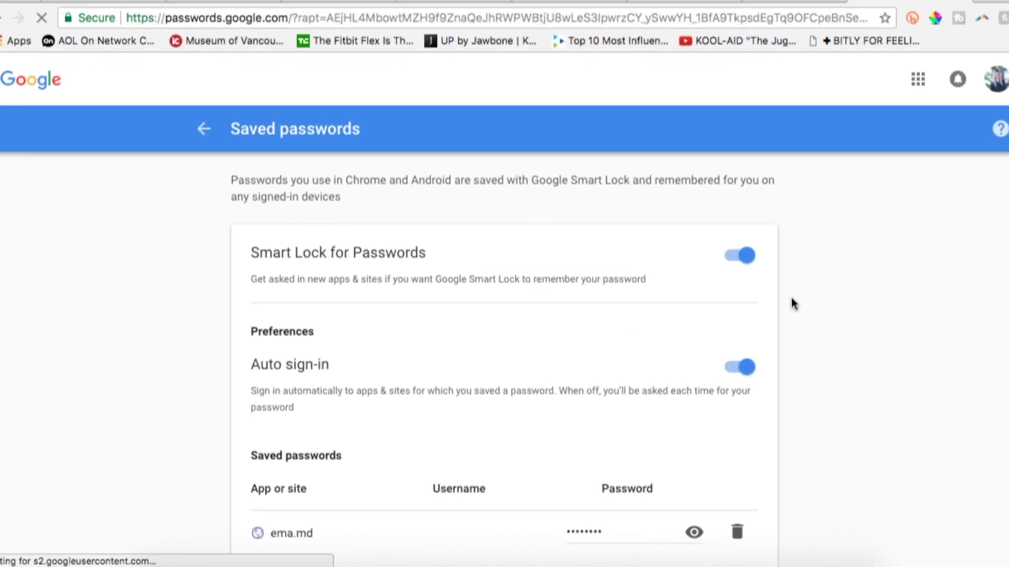
scroll(504, 315, "down", 5)
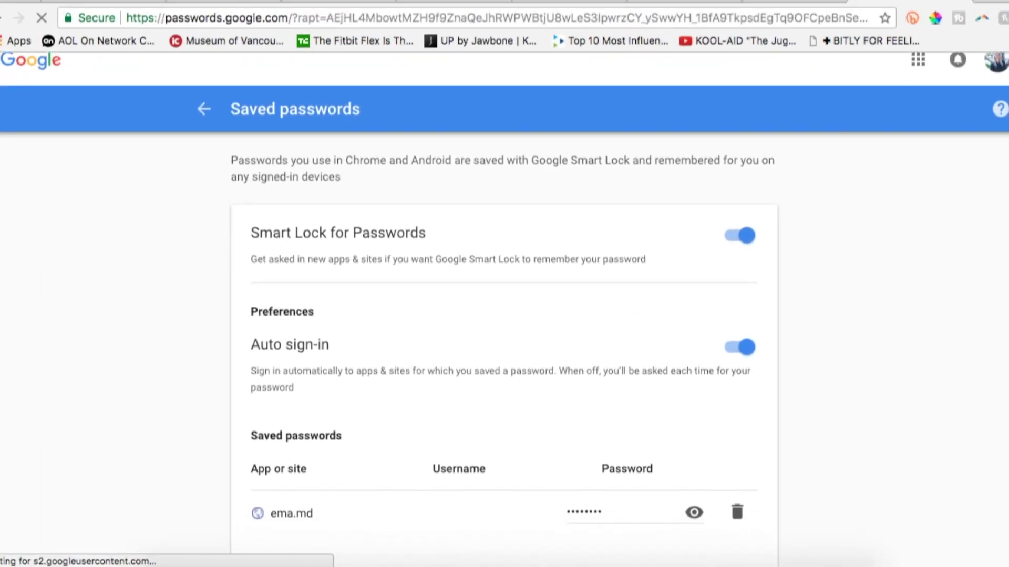
scroll(504, 316, "down", 2)
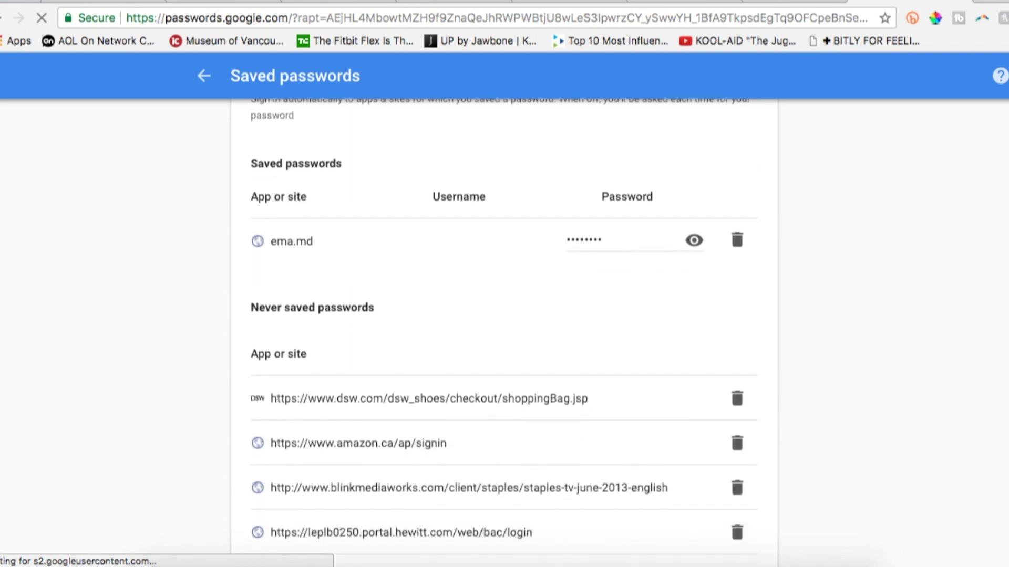
scroll(504, 315, "down", 3)
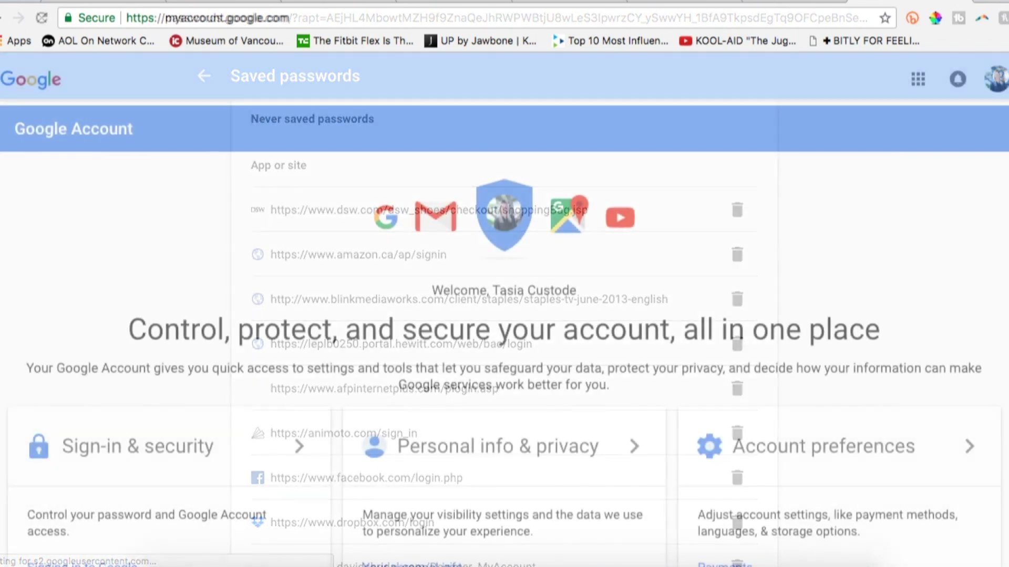
scroll(504, 315, "down", 2)
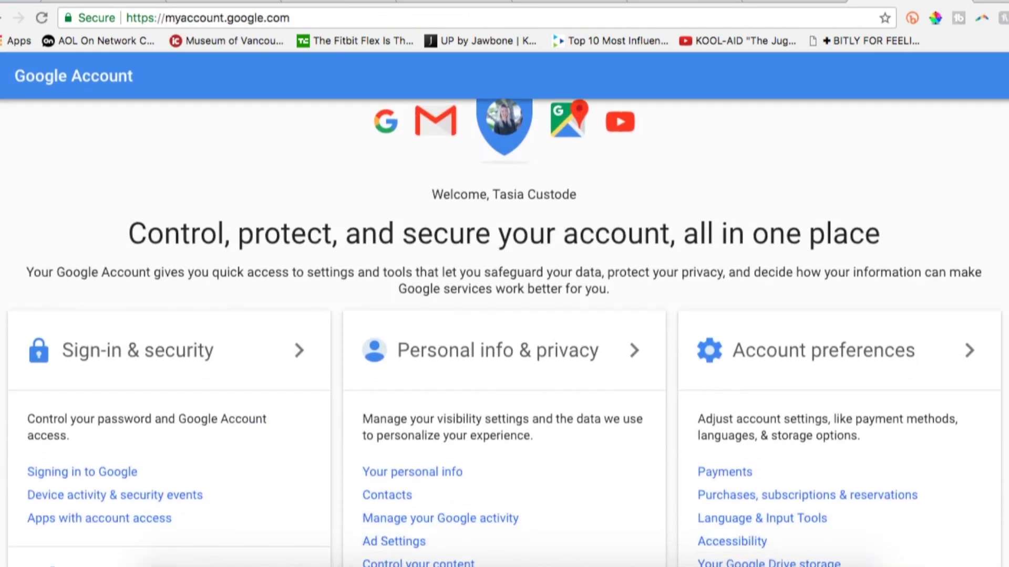
- Start Privacy Checkup from the Google Account home page to reach step 1, Personalize your Google experience
scroll(504, 315, "down", 4)
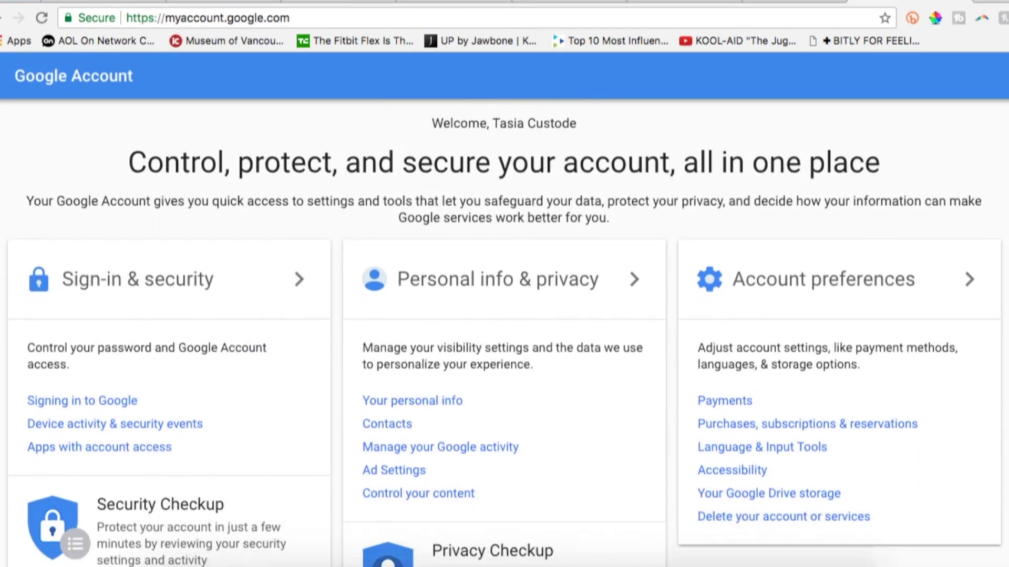
scroll(504, 315, "down", 1)
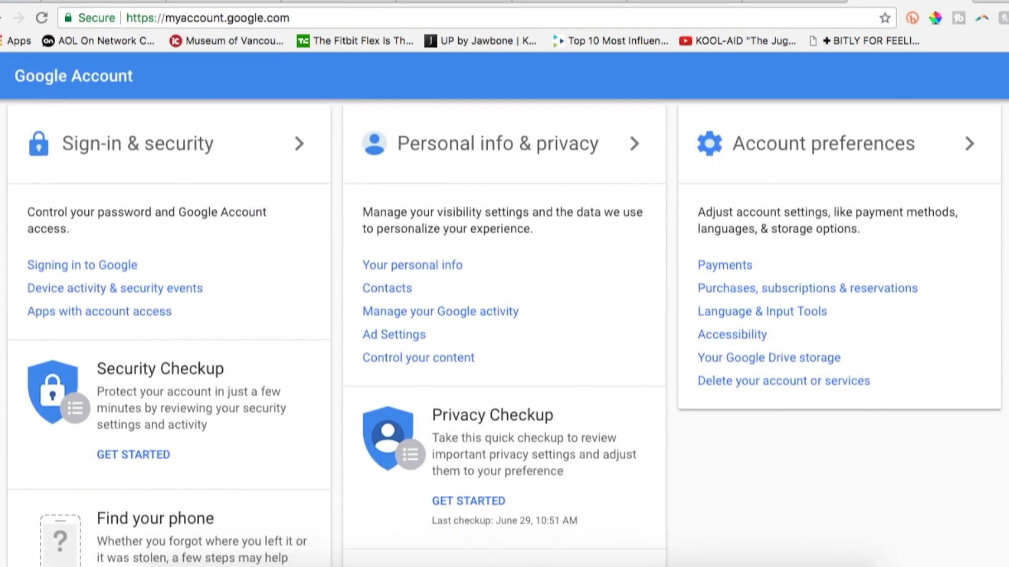
left_click(492, 503)
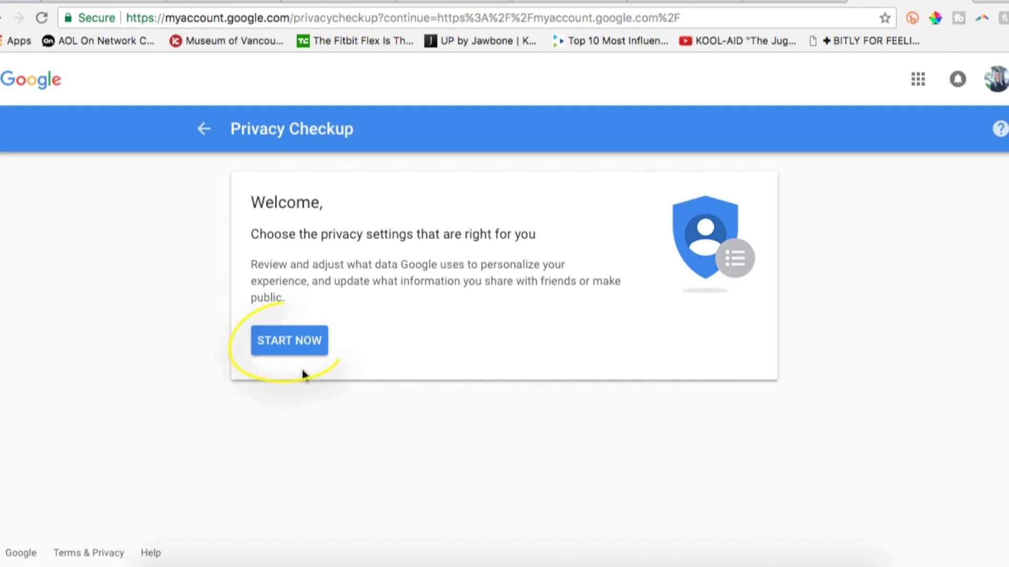
left_click(290, 348)
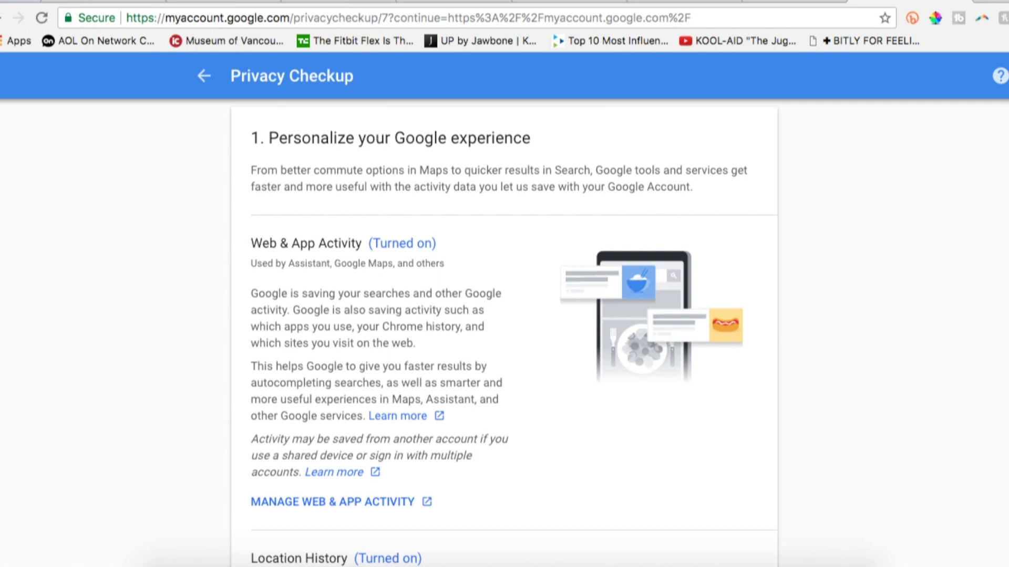
- Review the activity controls in Privacy Checkup step 1, including the Device Information setting
scroll(504, 334, "down", 5)
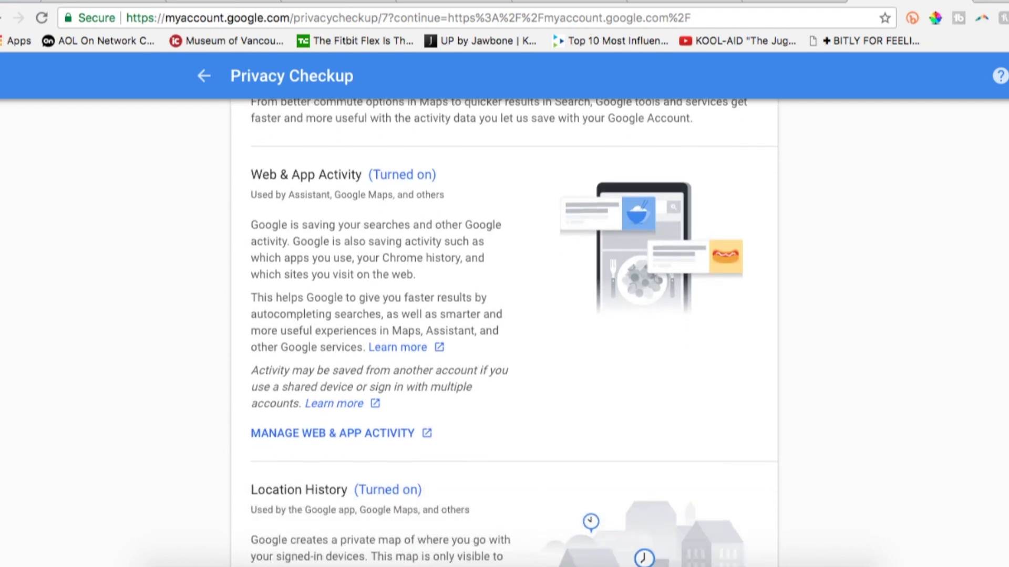
scroll(1006, 237, "down", 5)
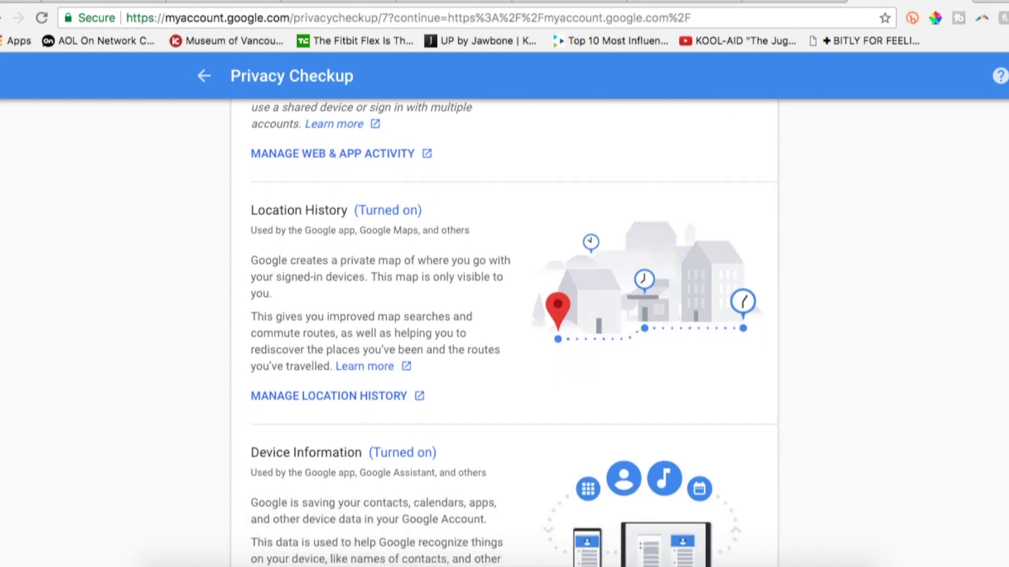
scroll(1006, 237, "down", 3)
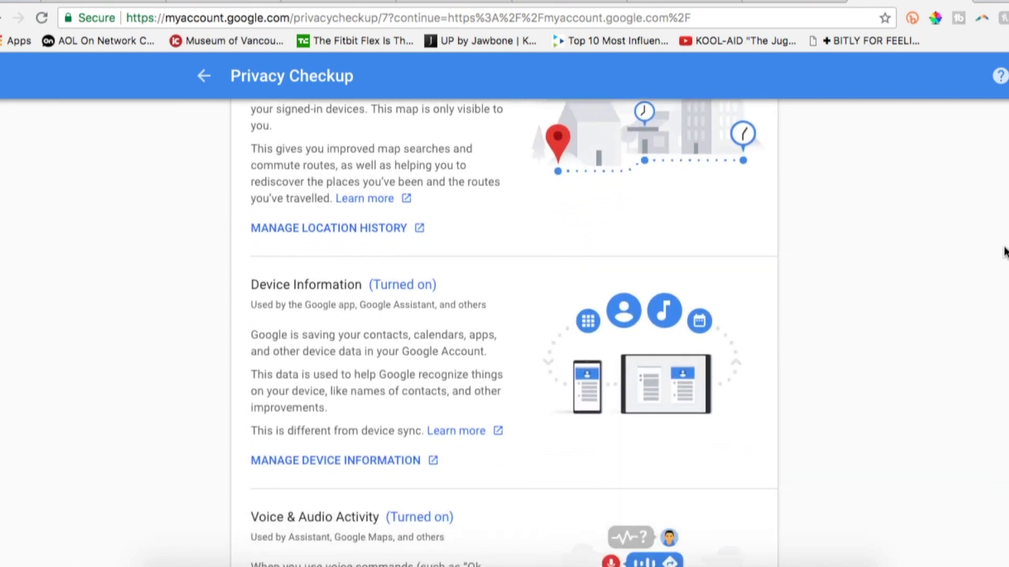
scroll(1005, 273, "down", 1)
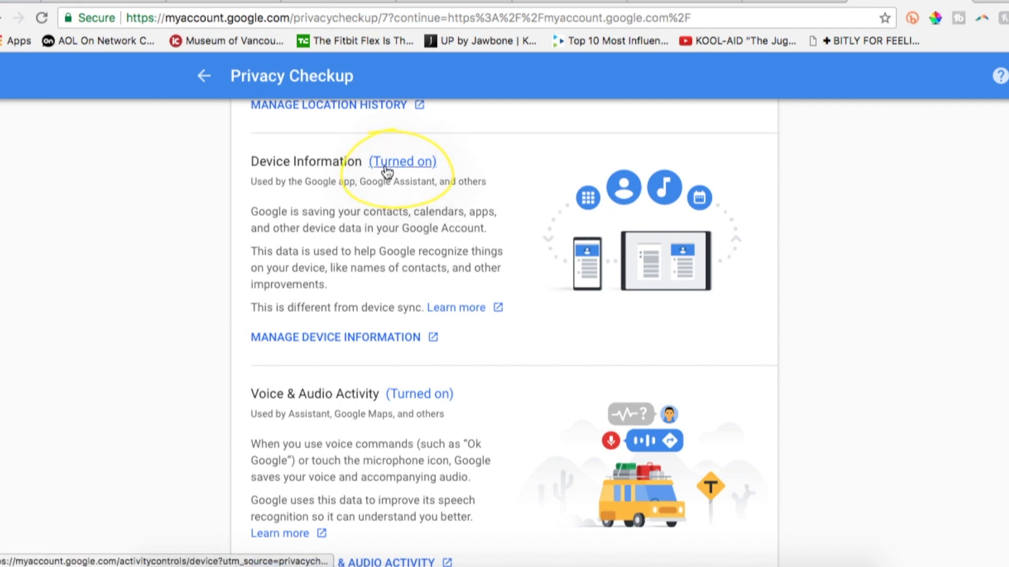
left_click(420, 163)
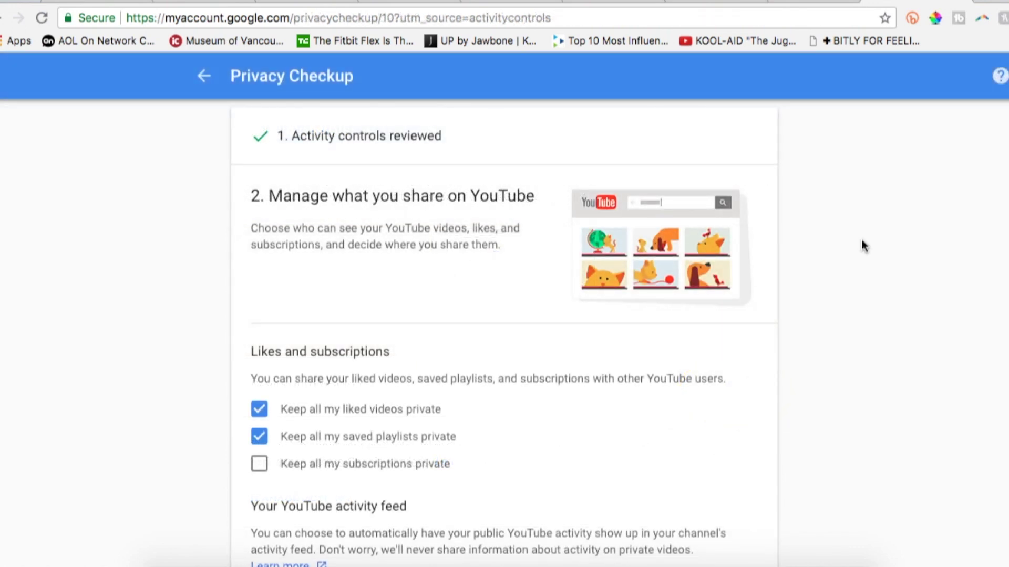
- Review the YouTube sharing step of Privacy Checkup and move past it
scroll(861, 241, "down", 4)
scroll(865, 246, "down", 1)
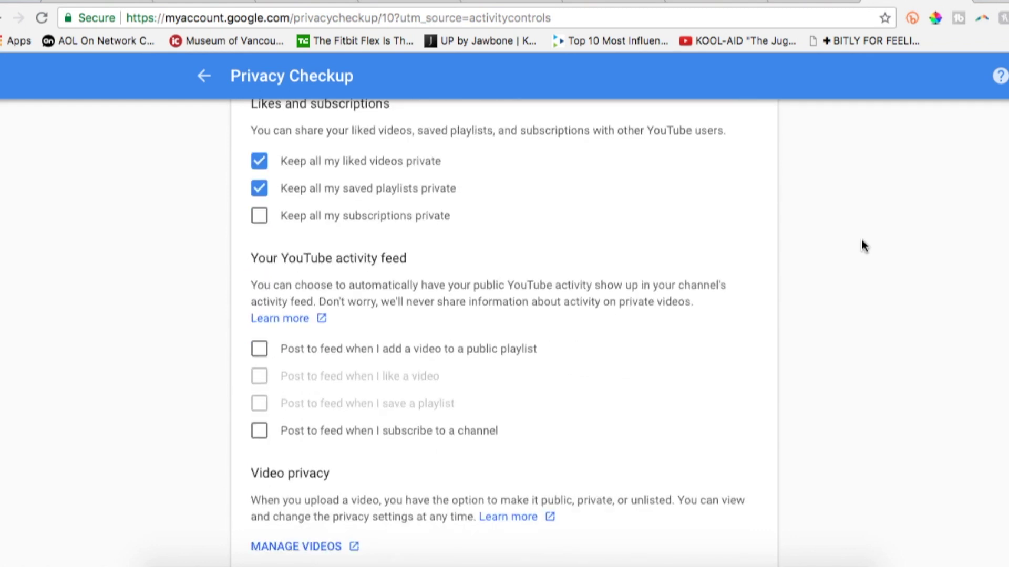
scroll(861, 240, "down", 3)
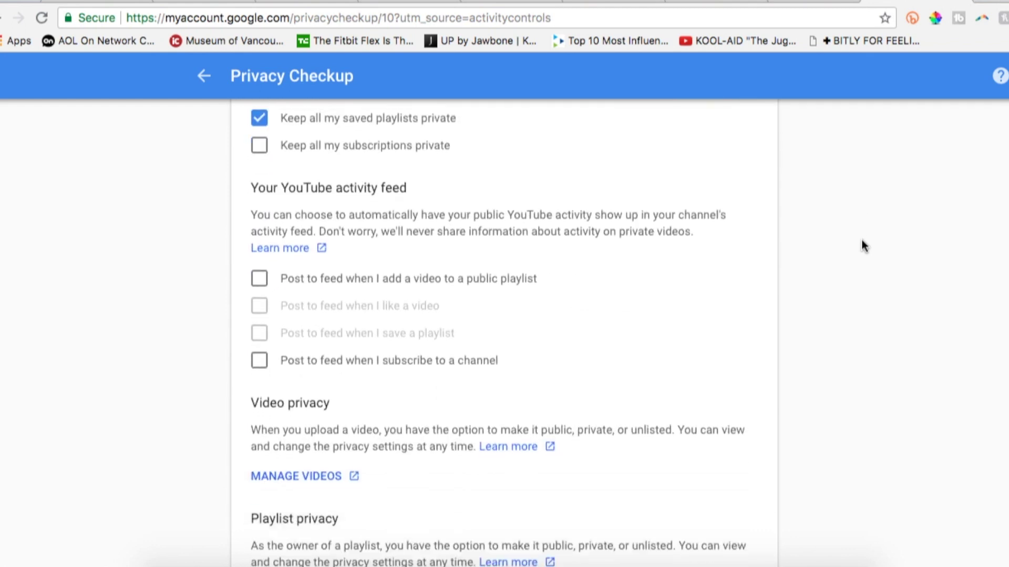
scroll(861, 242, "down", 2)
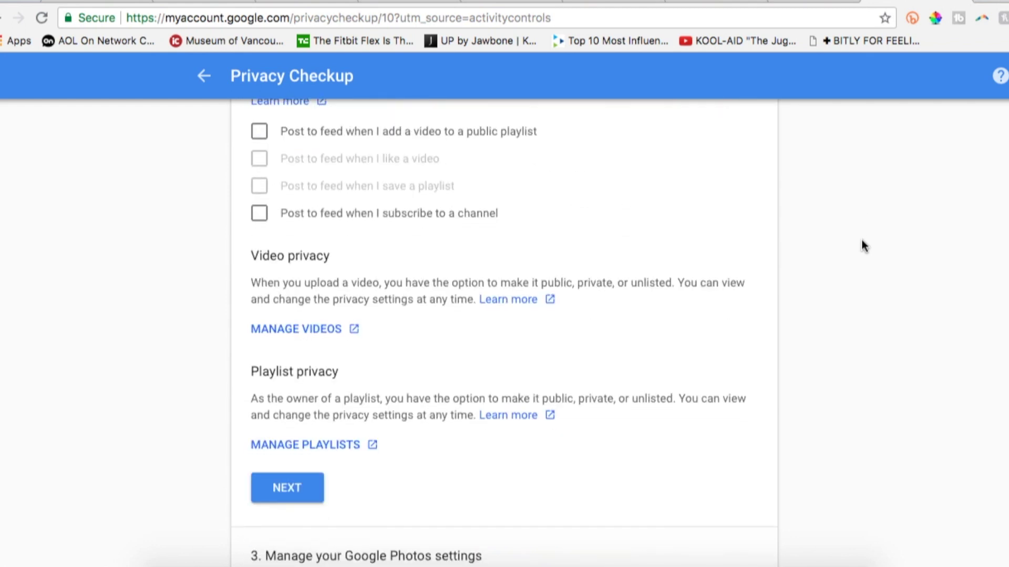
left_click(296, 484)
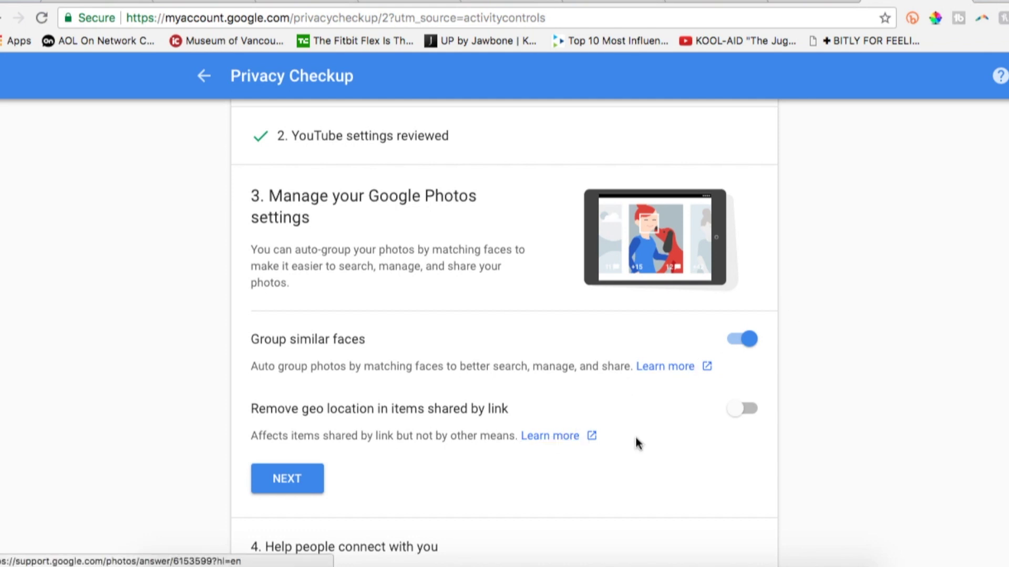
- Turn on 'Remove geo location in items shared by link', finish the Google+ step, and reach ad personalization
left_click(746, 409)
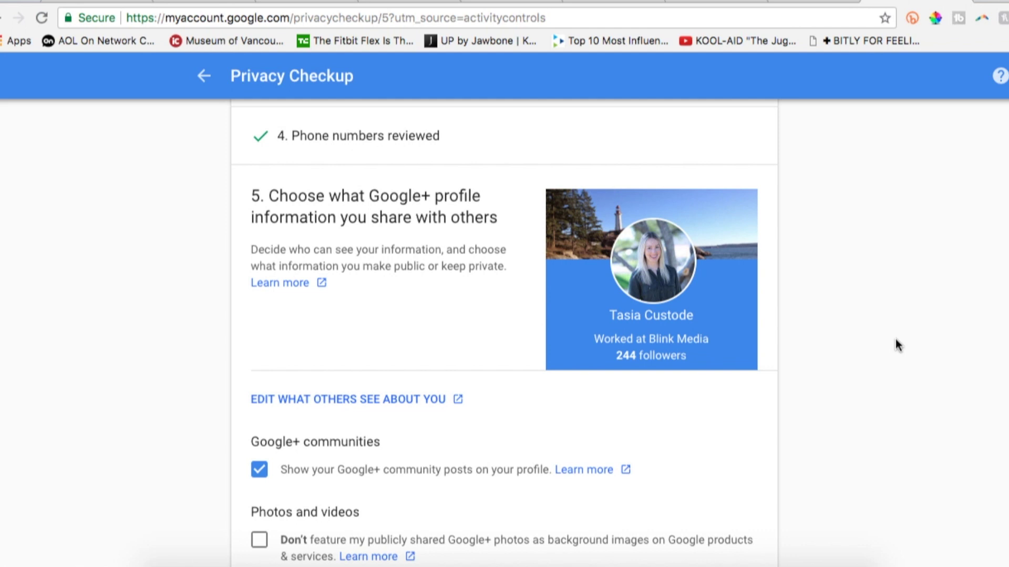
scroll(897, 345, "down", 6)
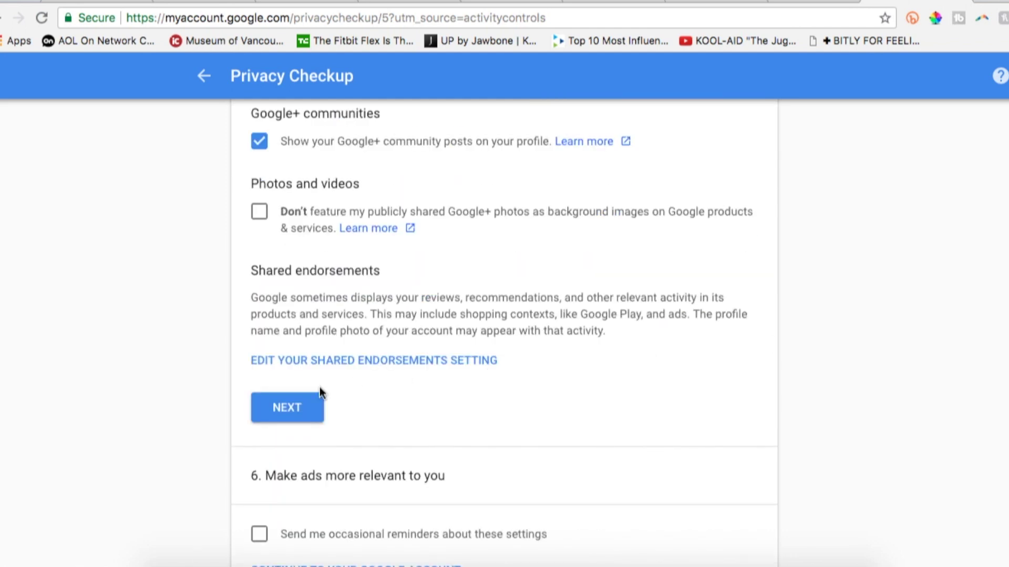
left_click(300, 415)
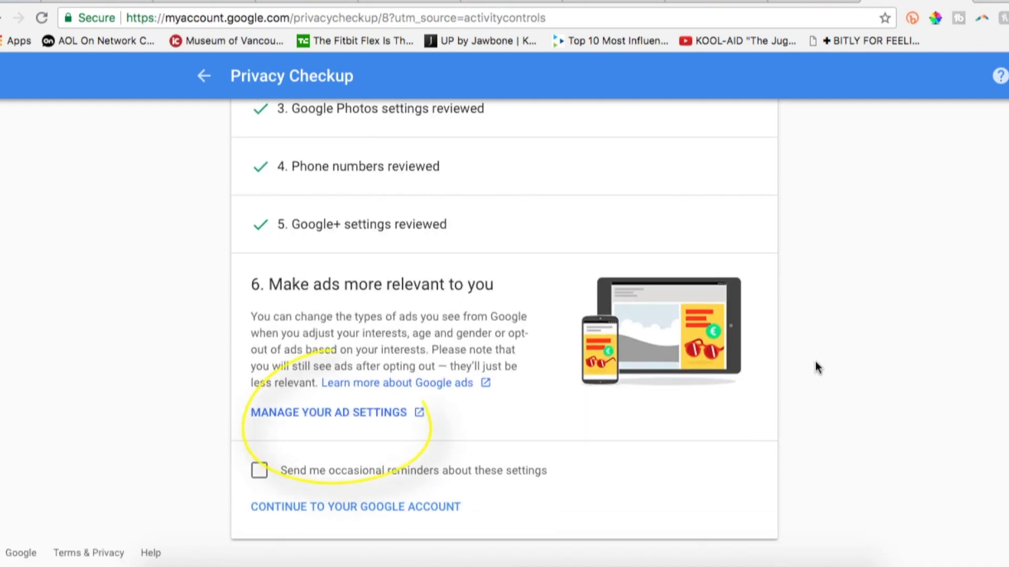
left_click(379, 417)
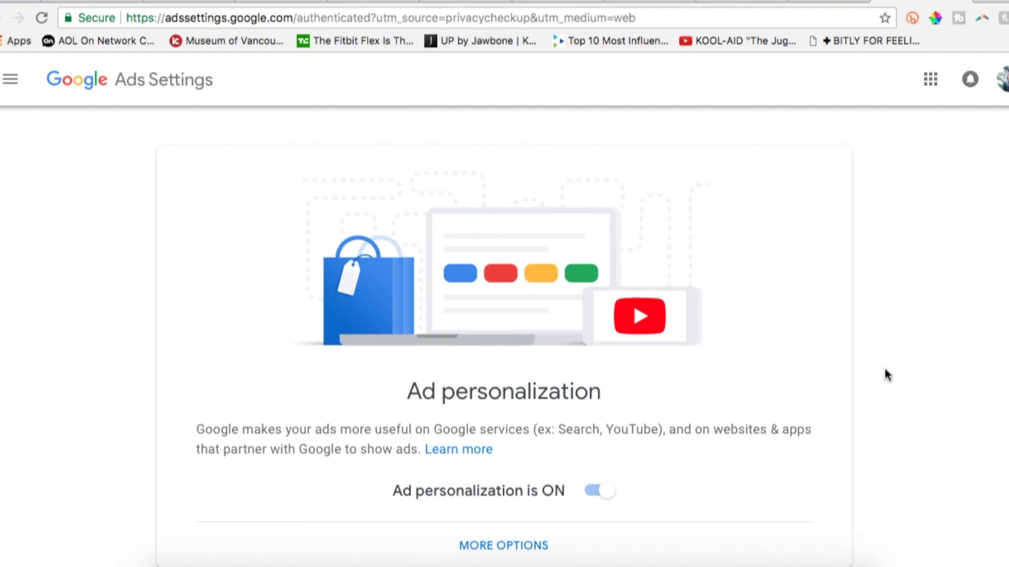
- Scroll to the Ads Settings interest list and open the Boating interest details
scroll(886, 375, "down", 10)
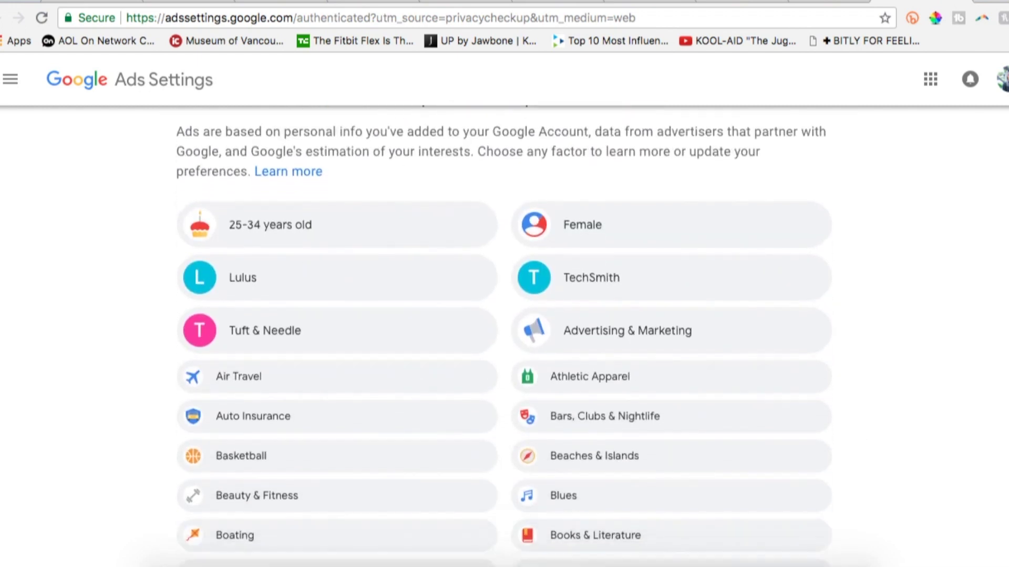
scroll(503, 338, "down", 2)
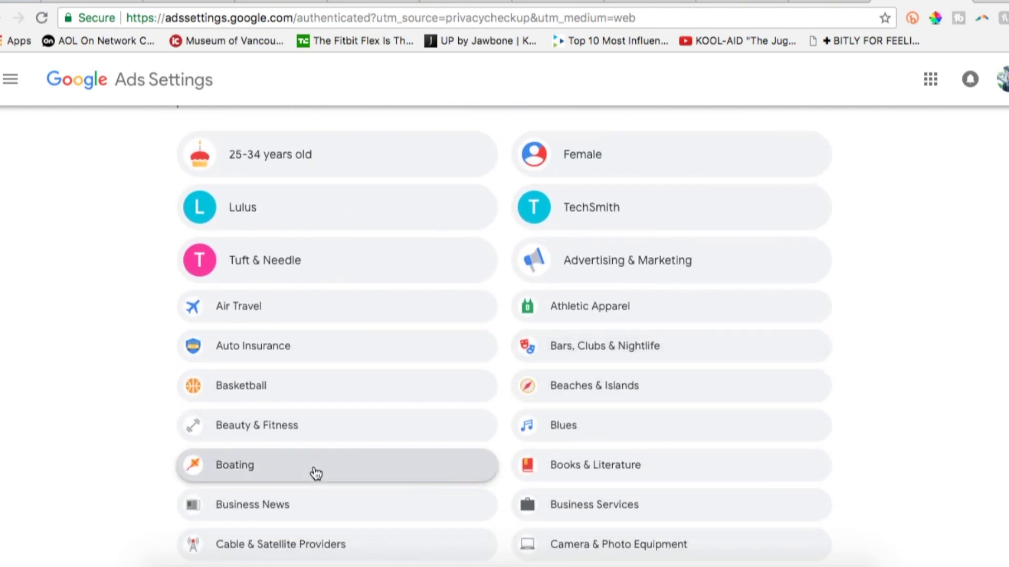
left_click(314, 473)
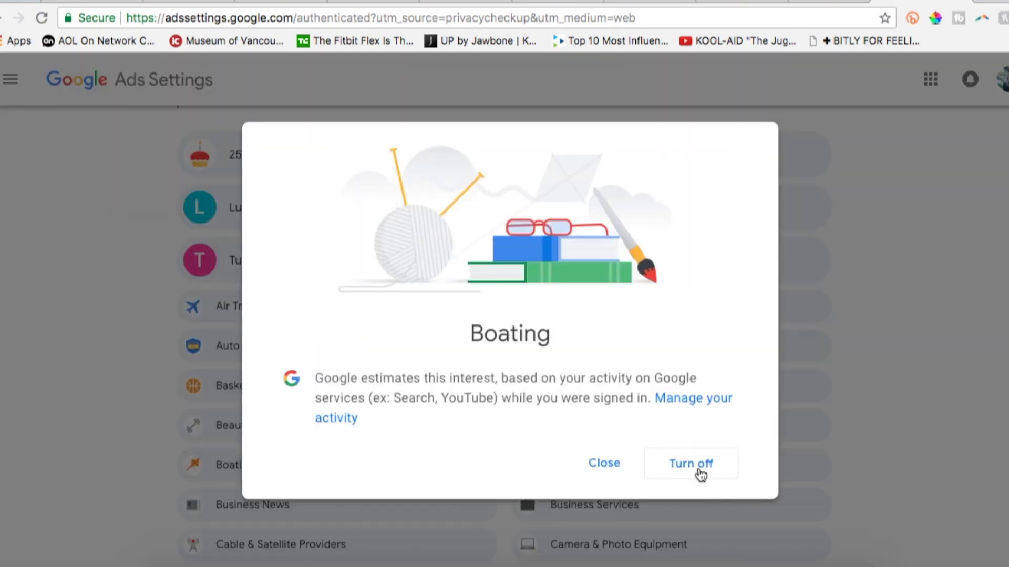